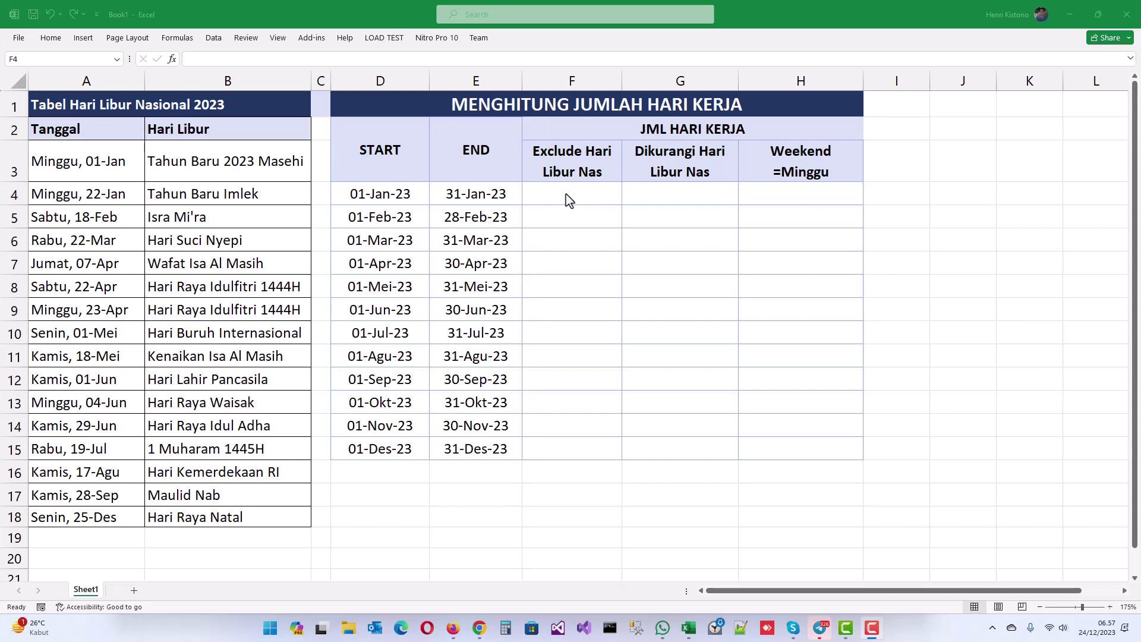
Enter =NETWORKDAYS(D4;E4) in F4, returning 22 working days for January.
click(568, 189)
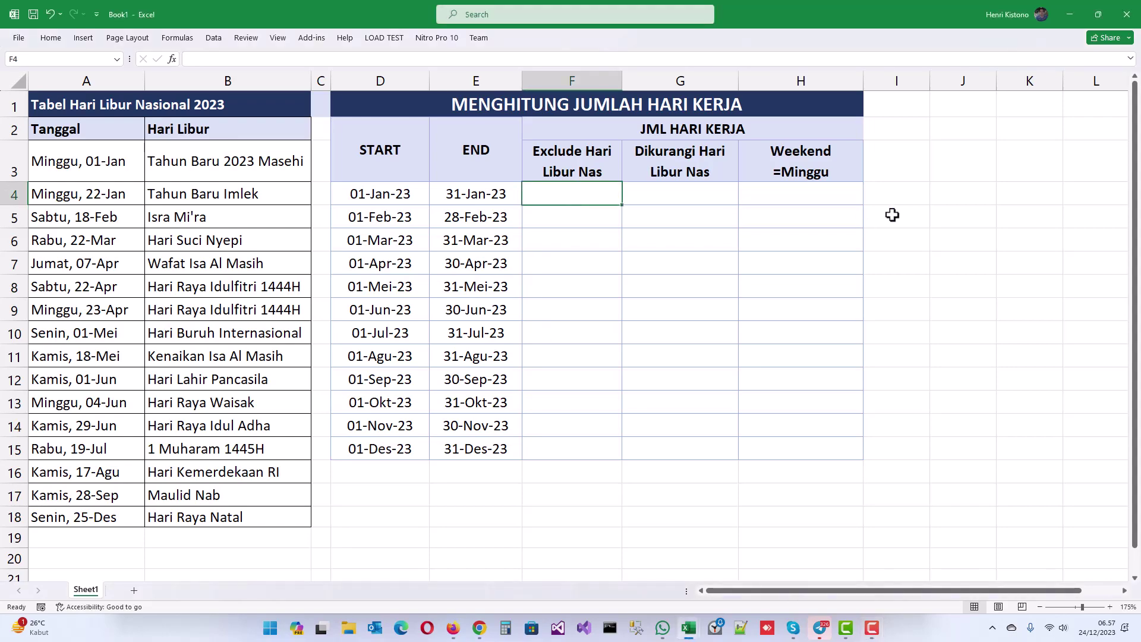
text(=n)
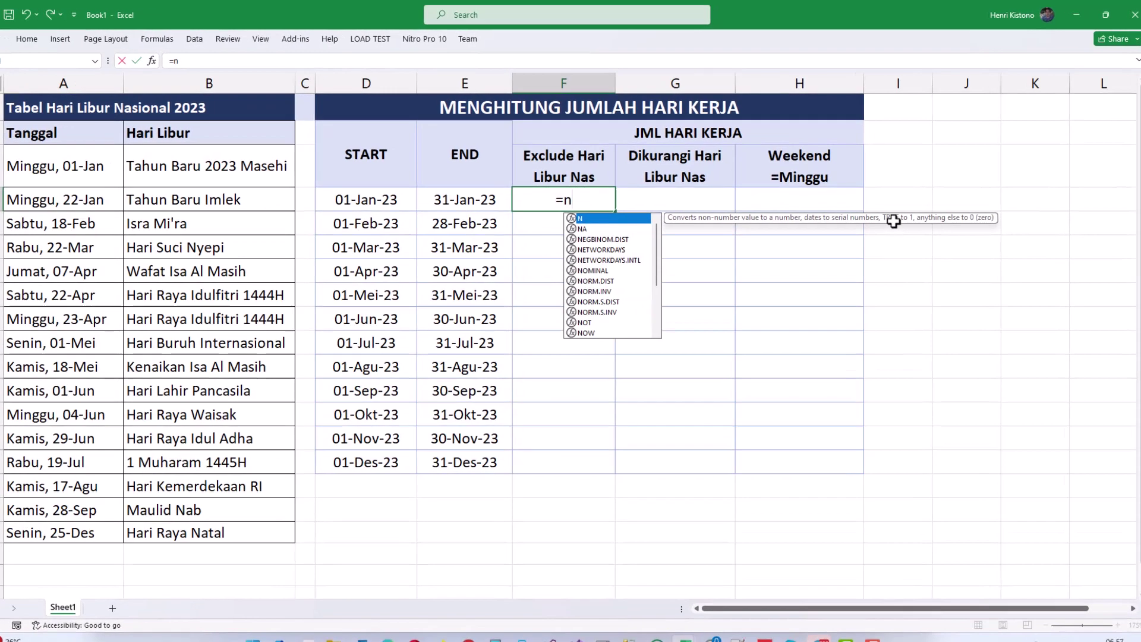
text(et)
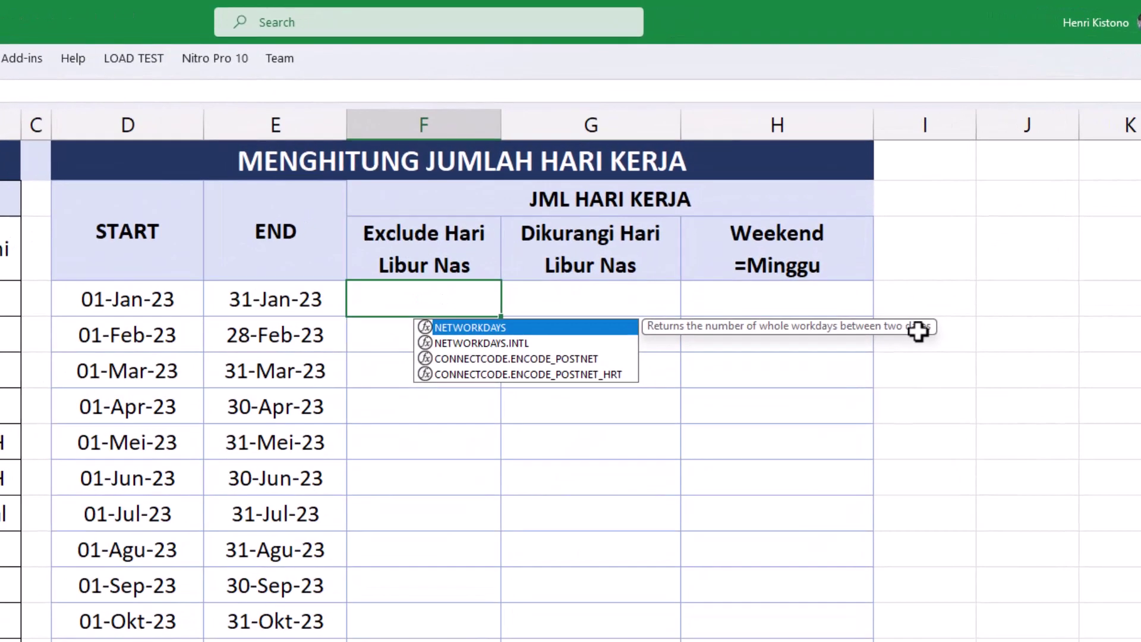
key(Tab)
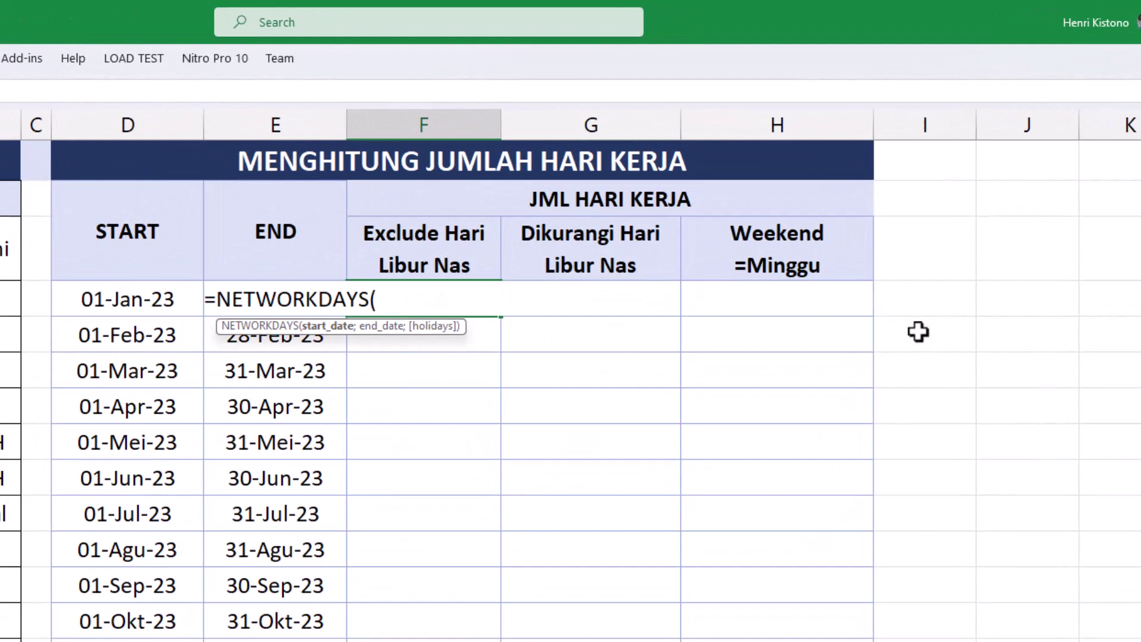
key(Left)
key(Left)
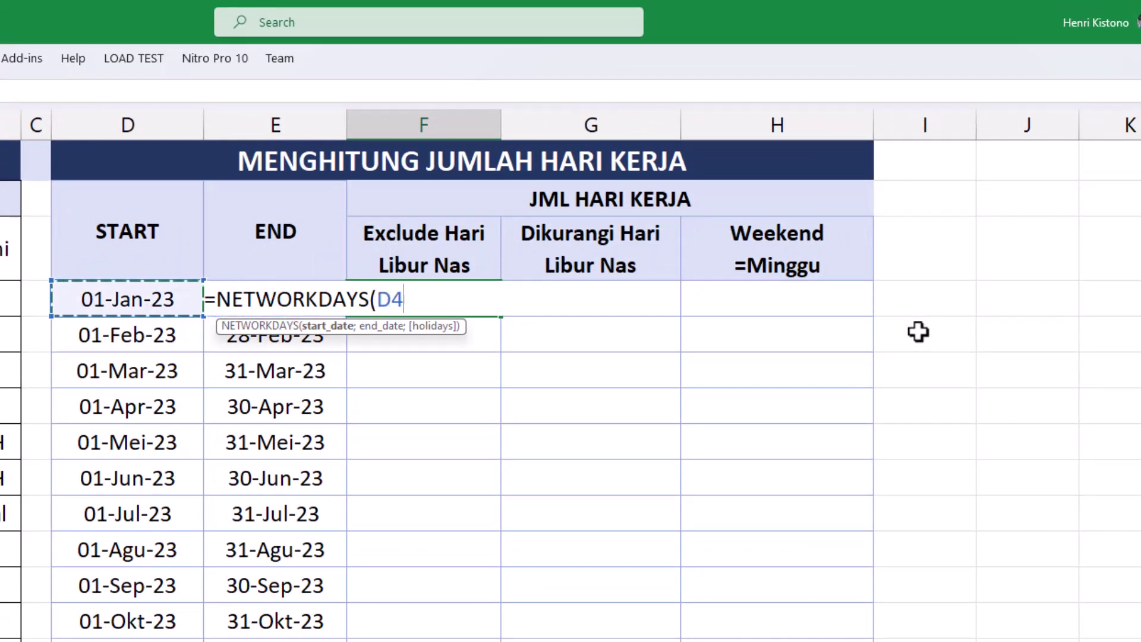
text(;)
key(Left)
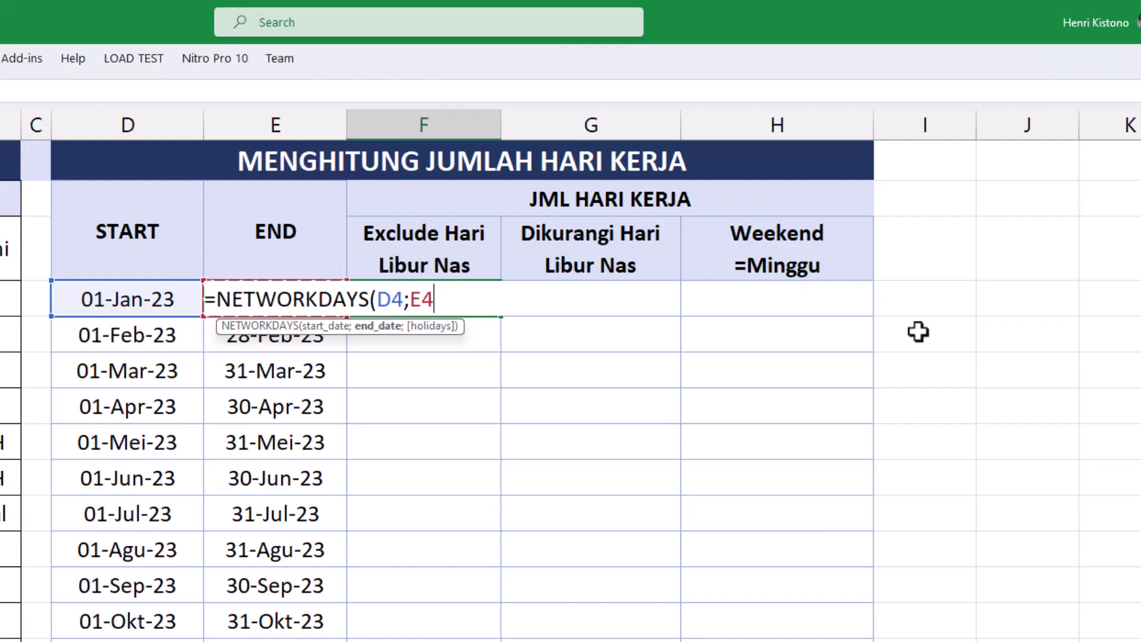
text())
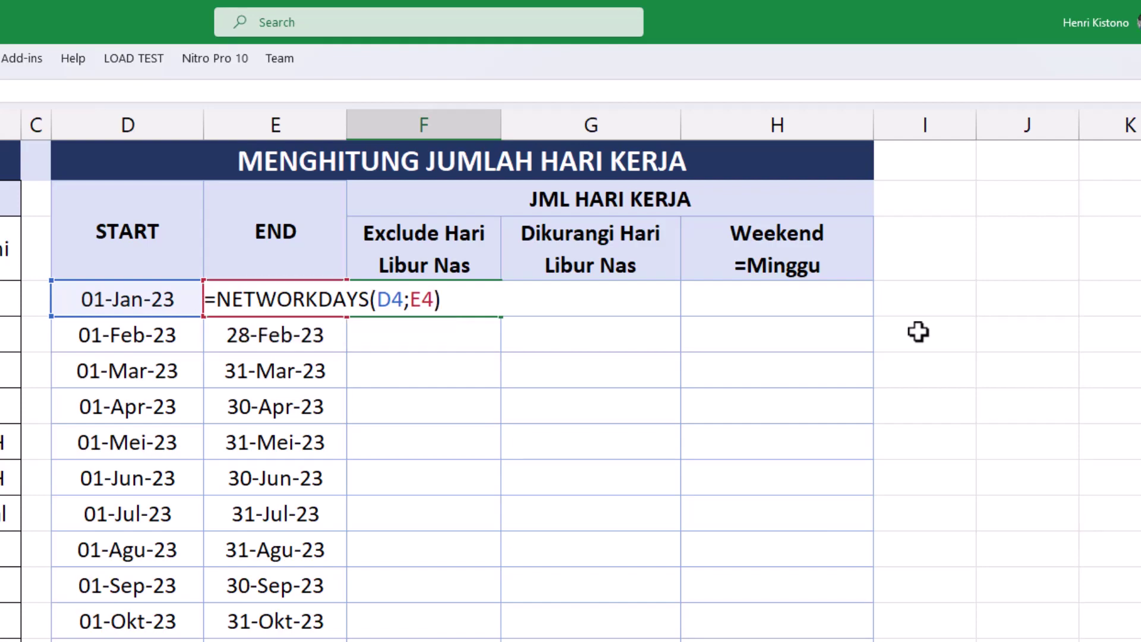
key(Return)
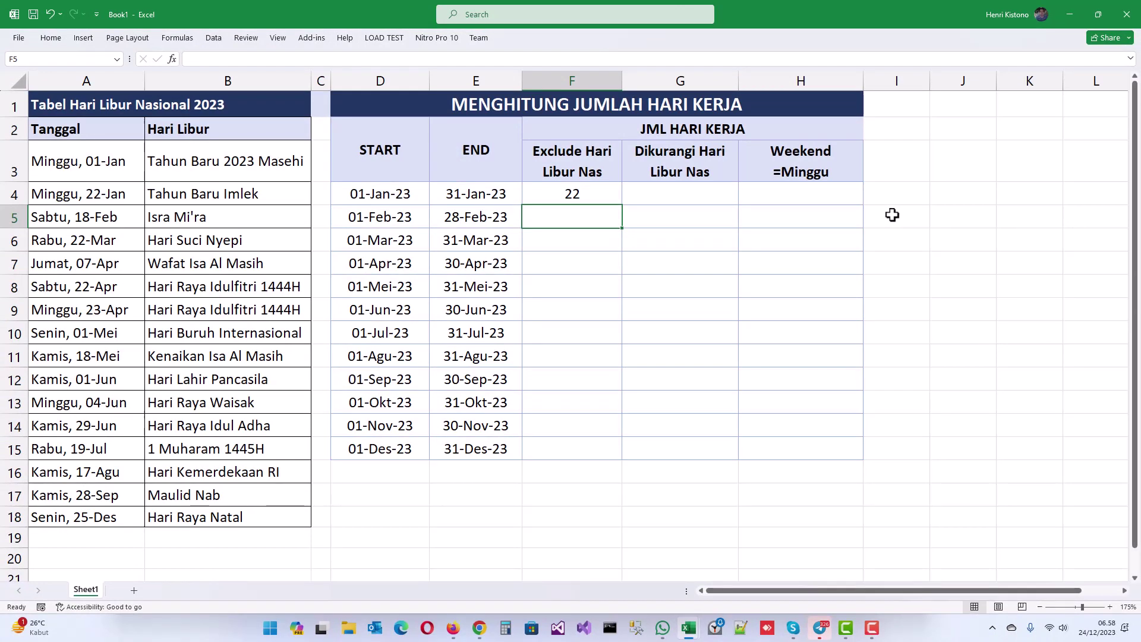
key(Up)
key(Right)
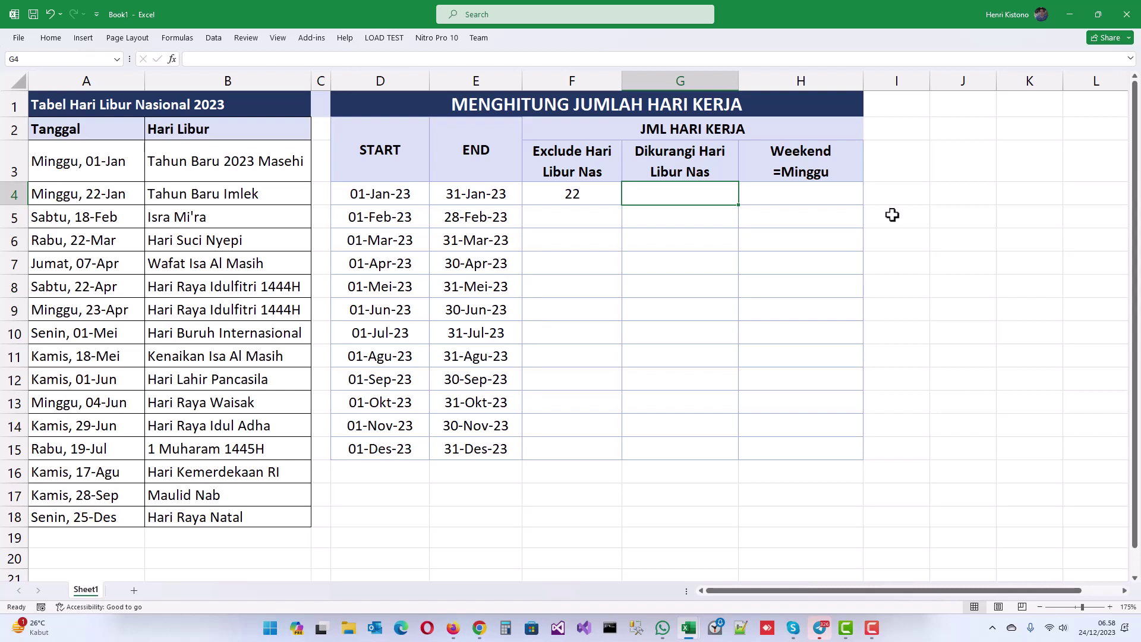
Enter =NETWORKDAYS(D4;E4;$A$3:$A$18) in G4, with the holiday range locked as absolute.
text(=ne)
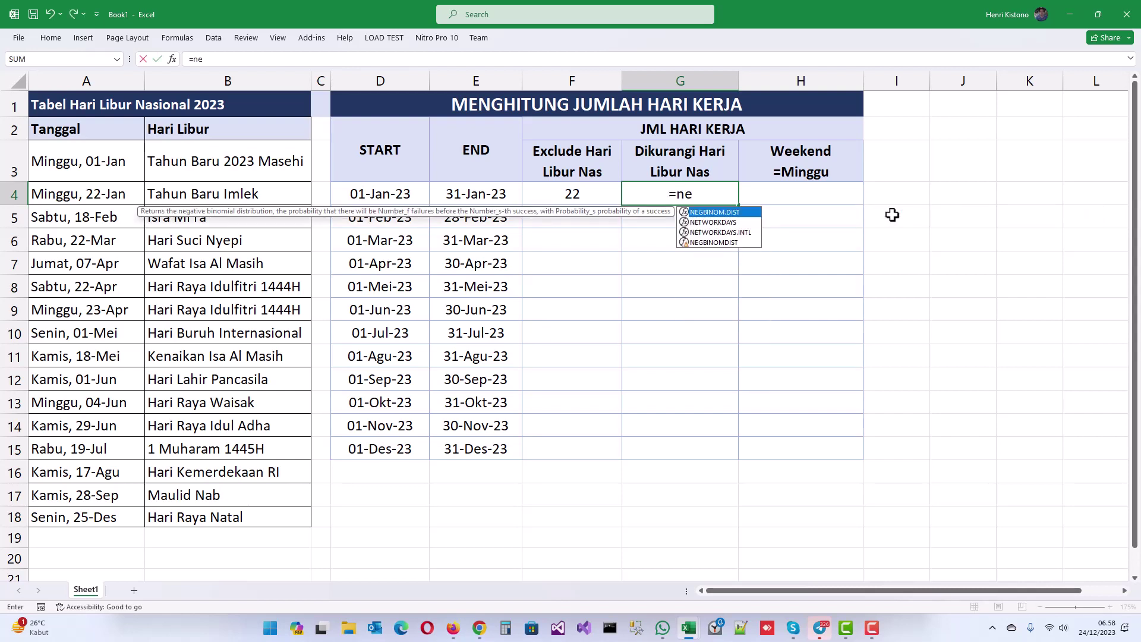
text(t)
key(Tab)
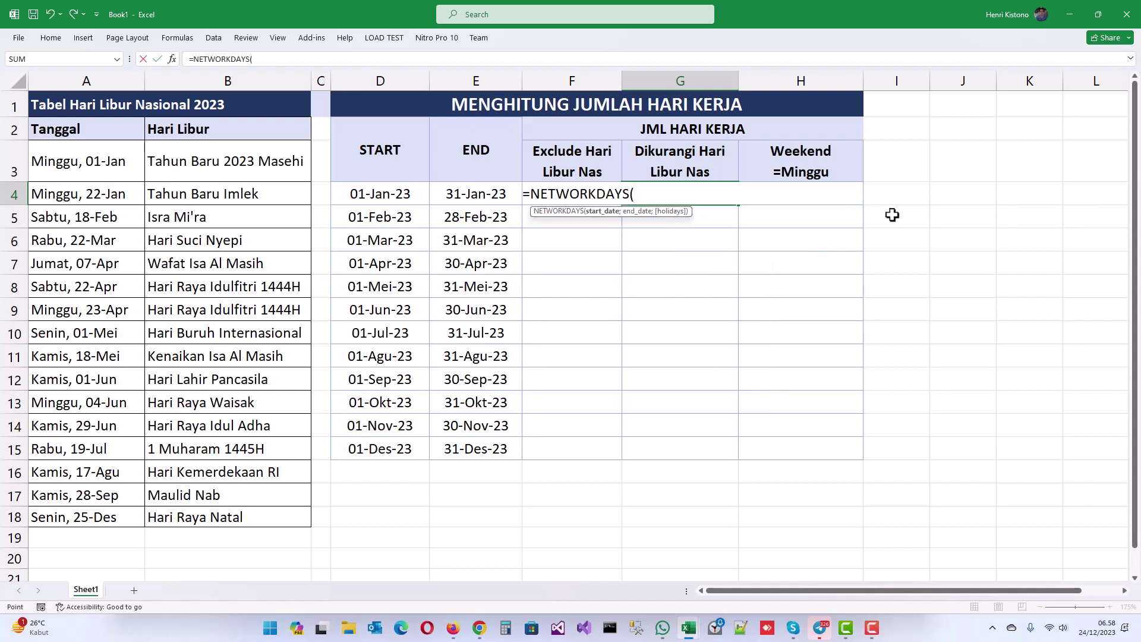
key(Left)
key(Left)
key(Left)
text(;)
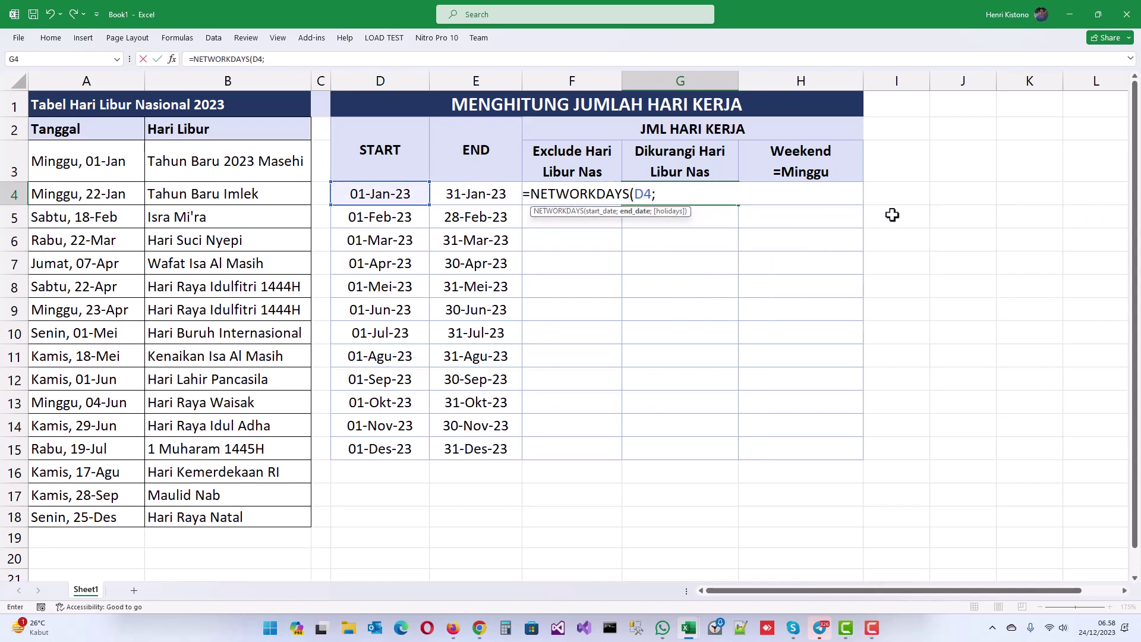
key(Left)
key(Left)
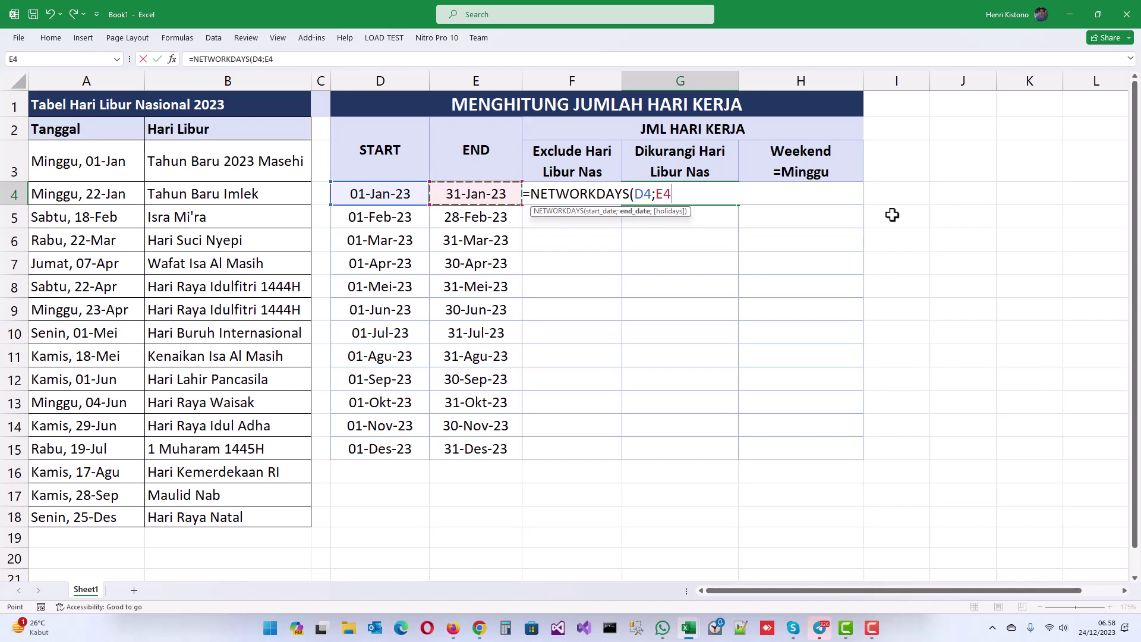
text(;)
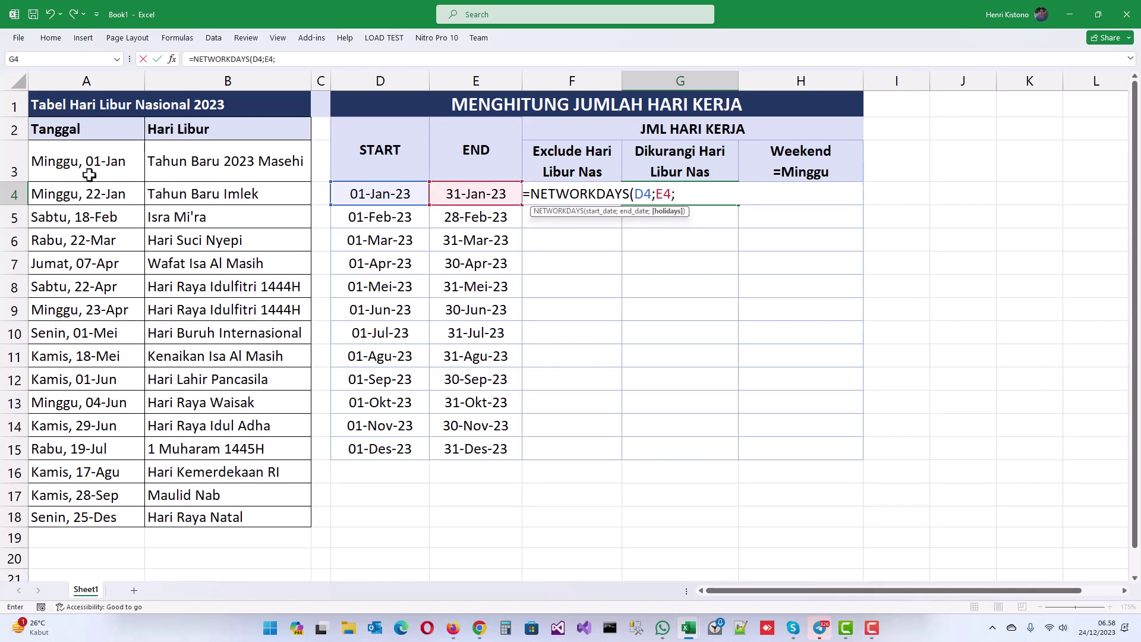
drag(89, 174, 48, 513)
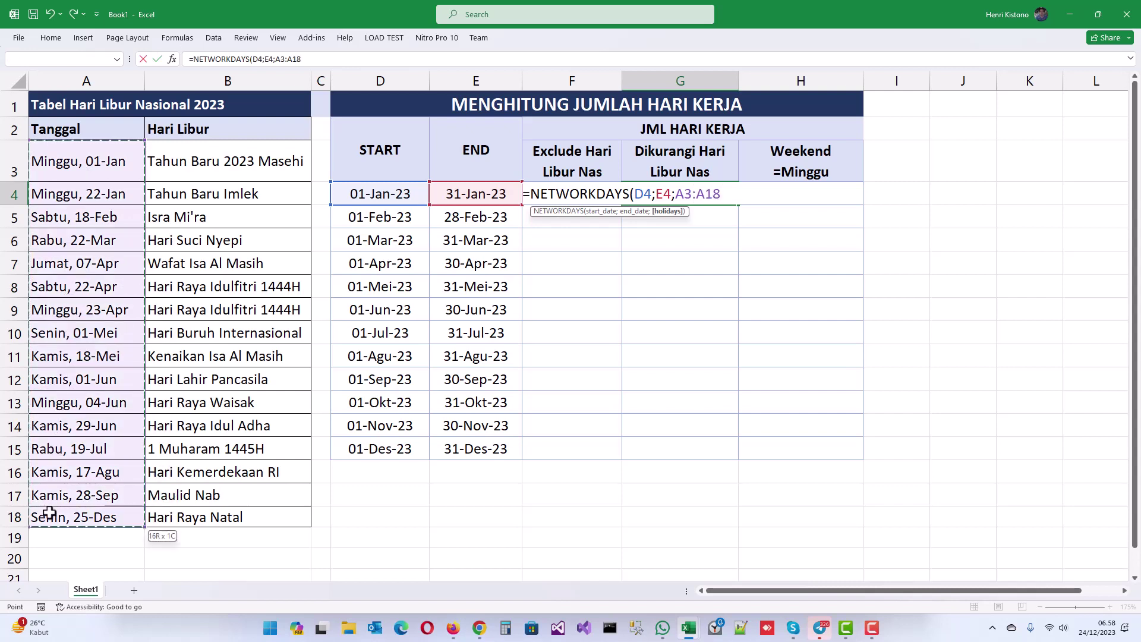
key(F4)
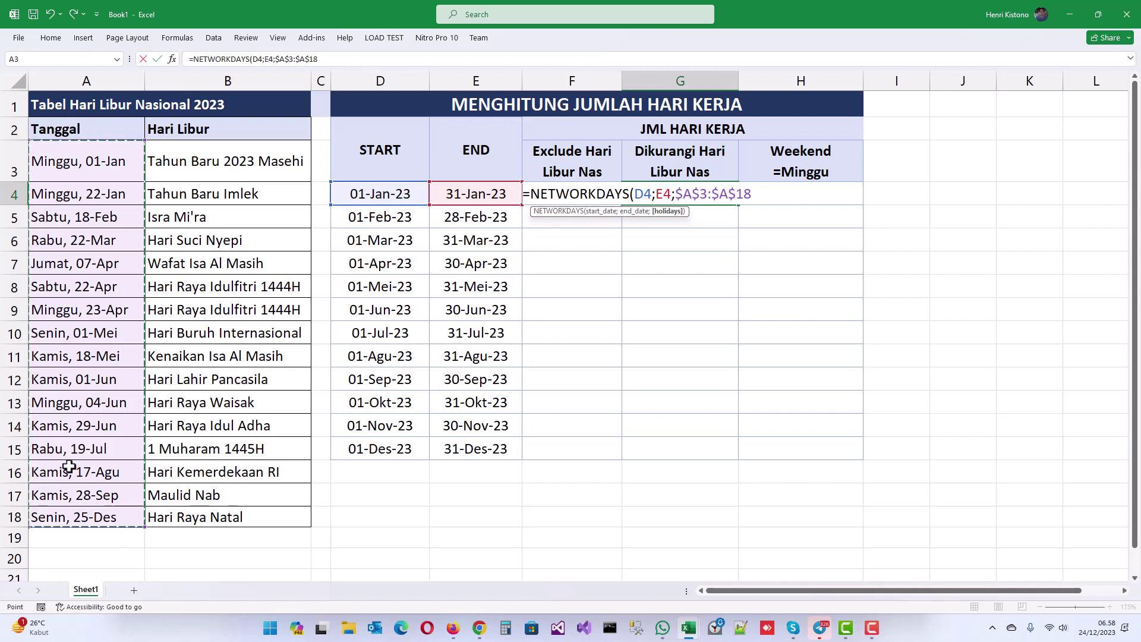
text())
key(Return)
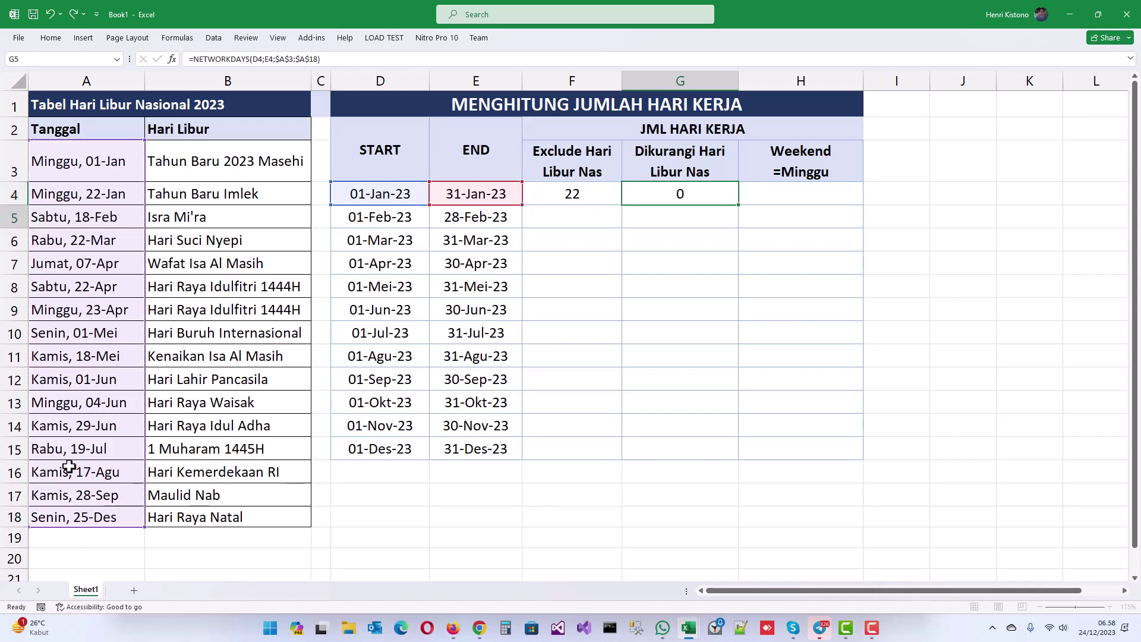
Check G4's result of 22 against the holiday dates in column A.
key(Up)
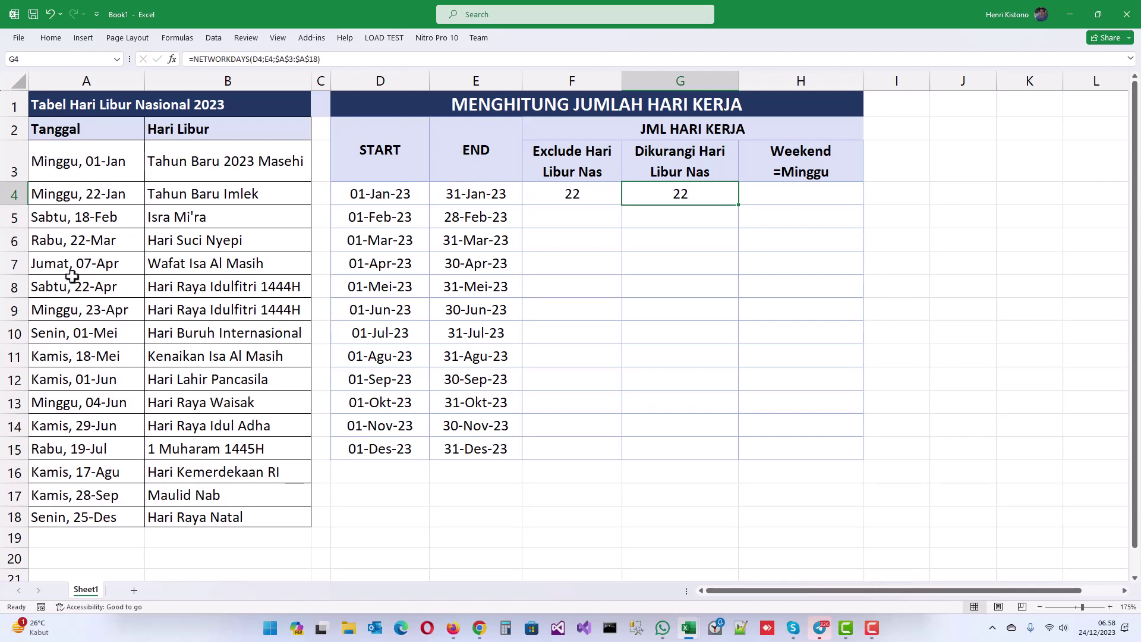
drag(84, 164, 83, 196)
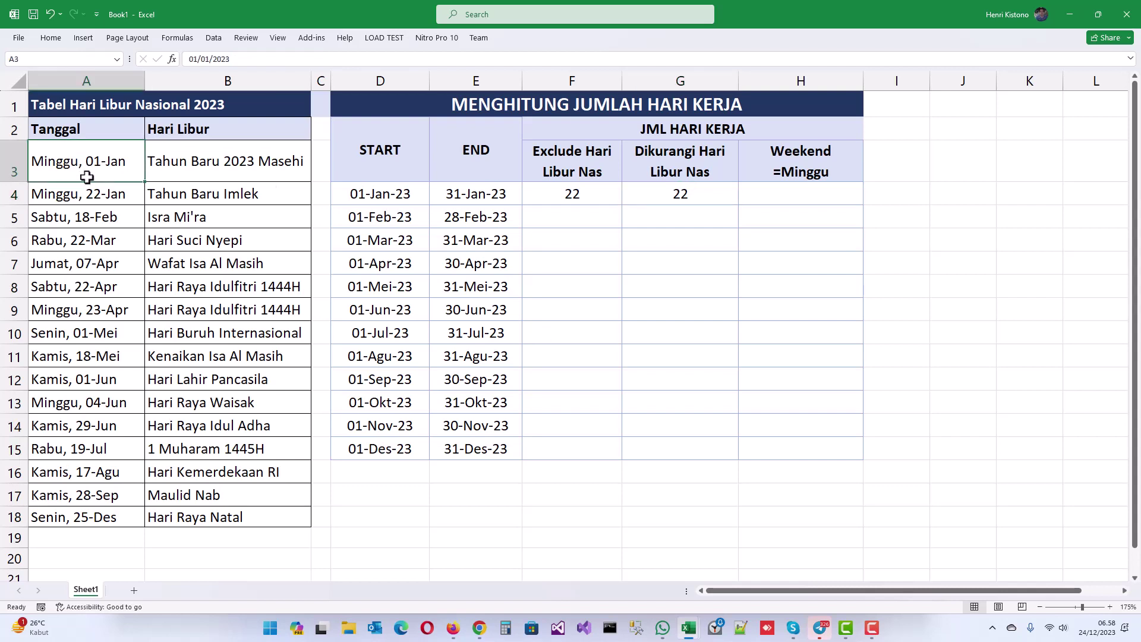
click(648, 193)
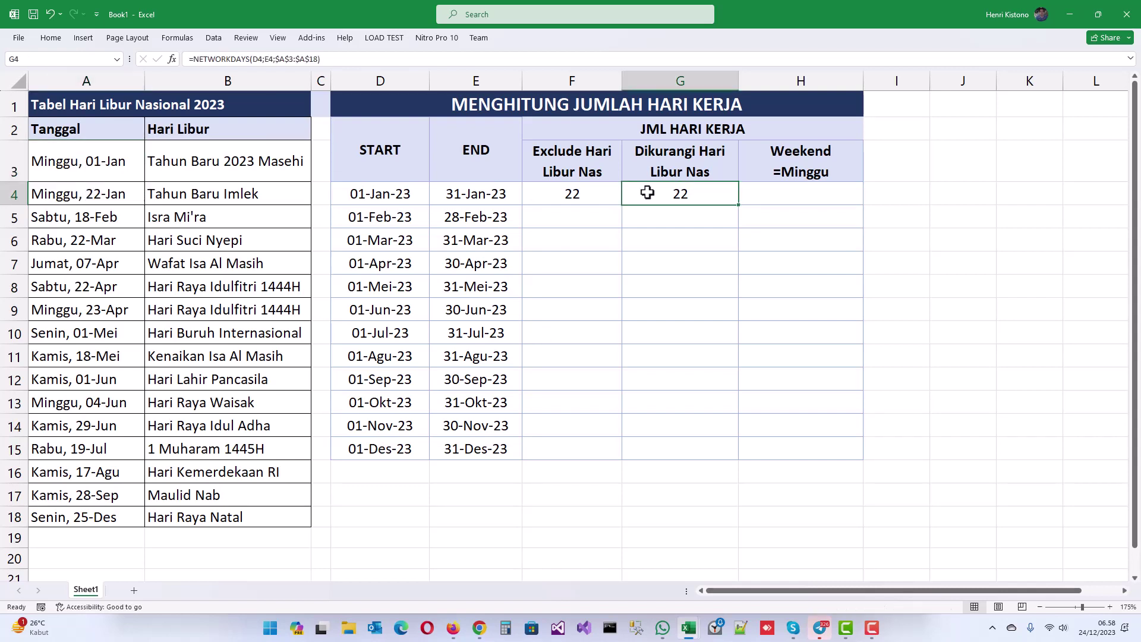
click(798, 198)
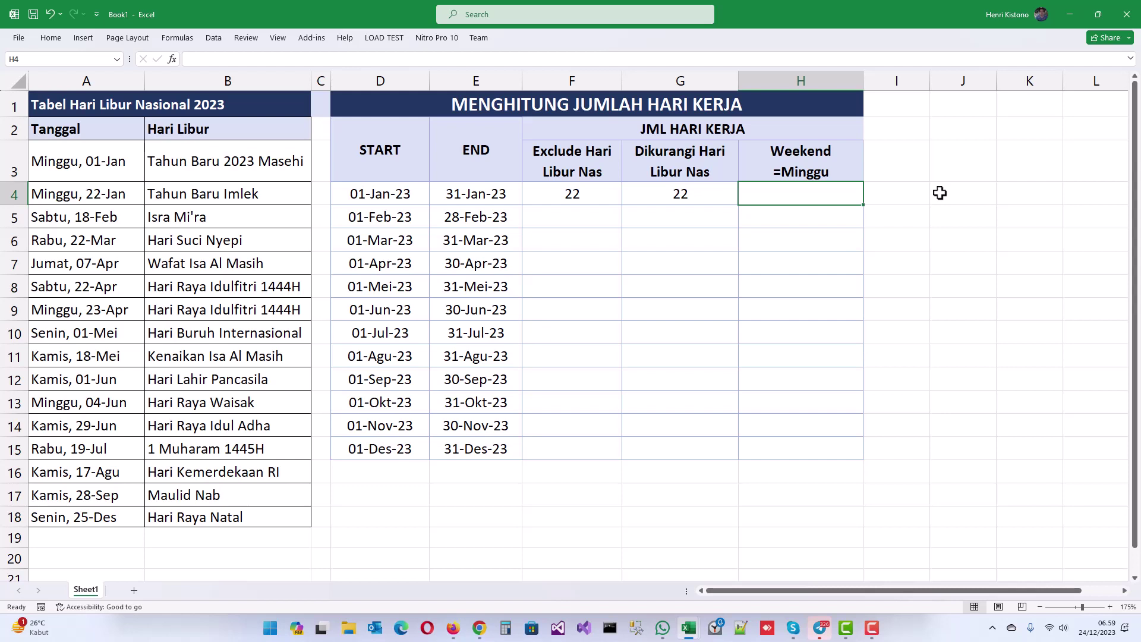
Start a NETWORKDAYS.INTL formula in H4 using D4 and E4 as start and end dates.
text(=)
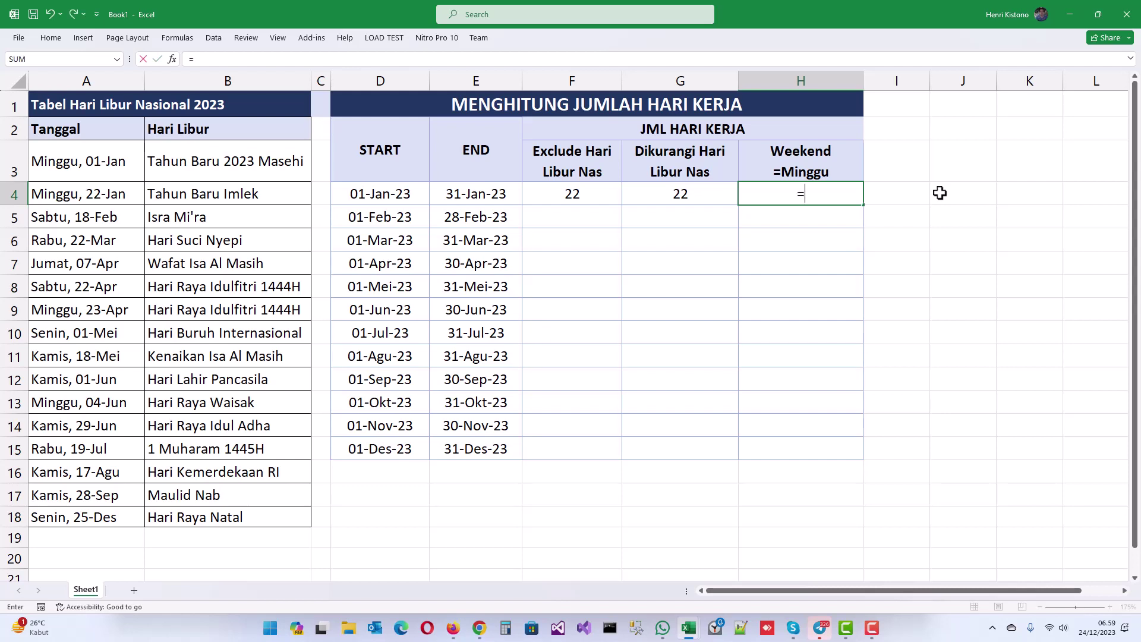
text(net)
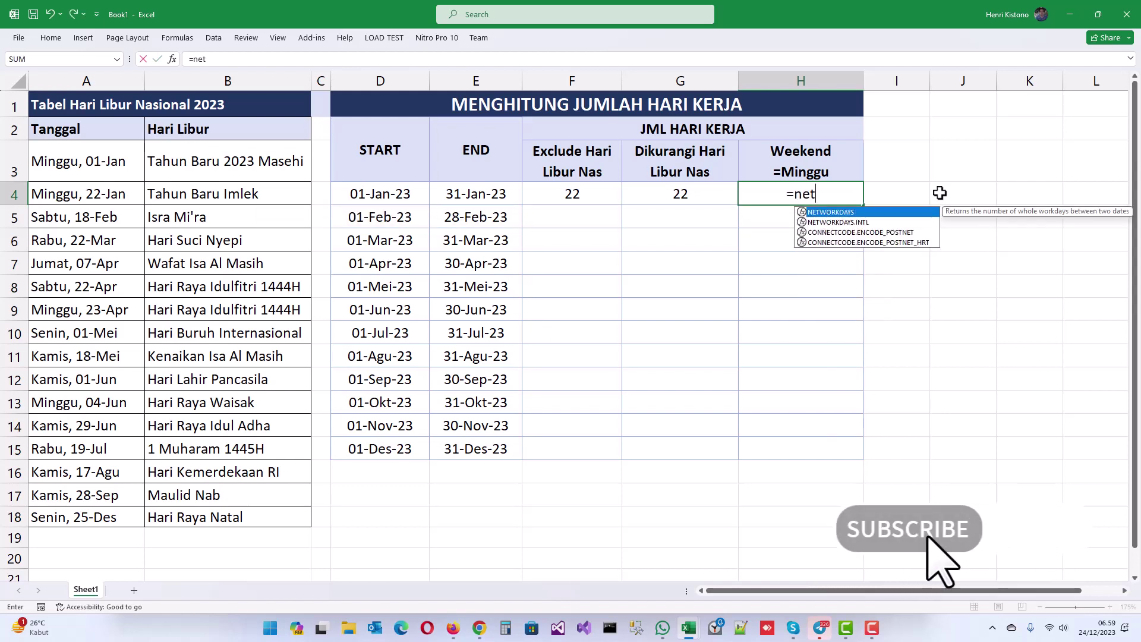
key(Down)
key(Tab)
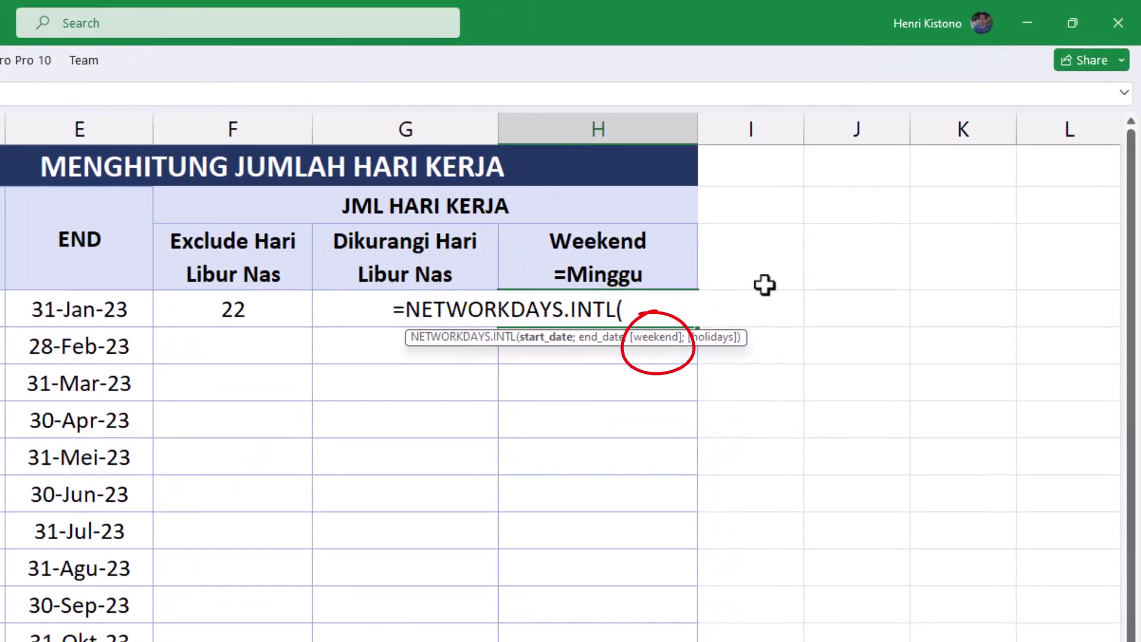
key(Left)
key(Left)
key(Left)
key(Left)
text(;)
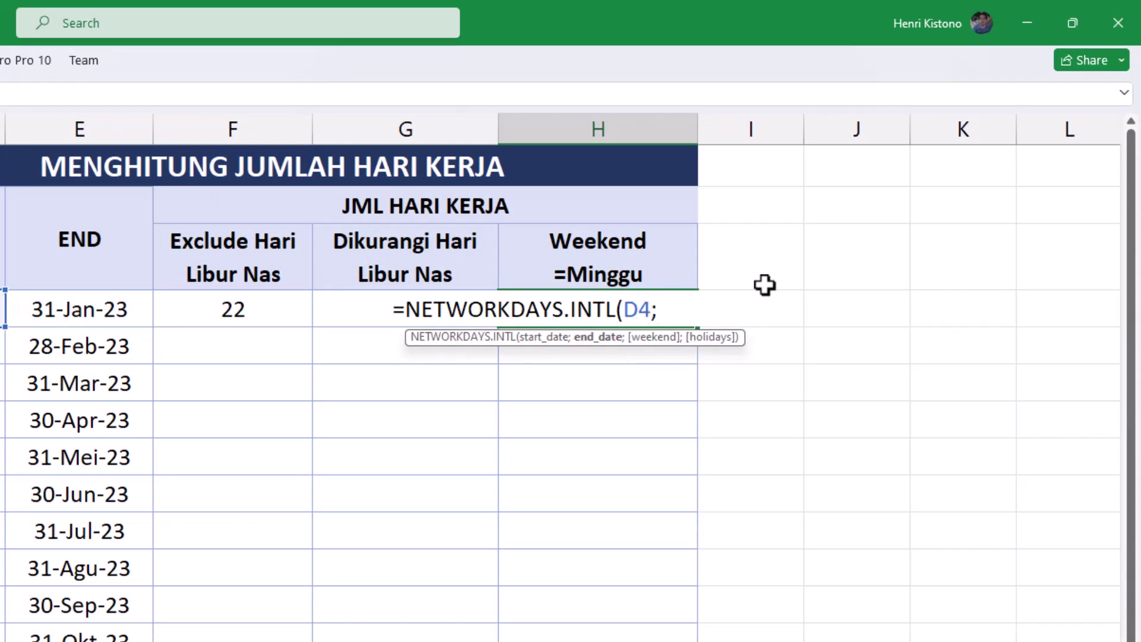
text(E4)
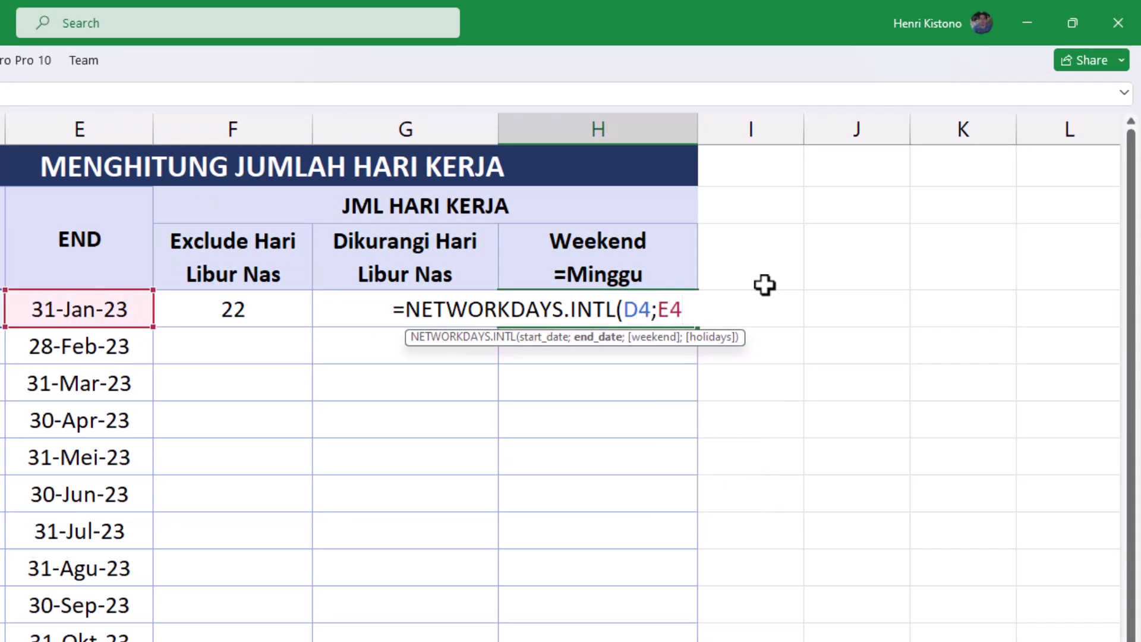
text(;)
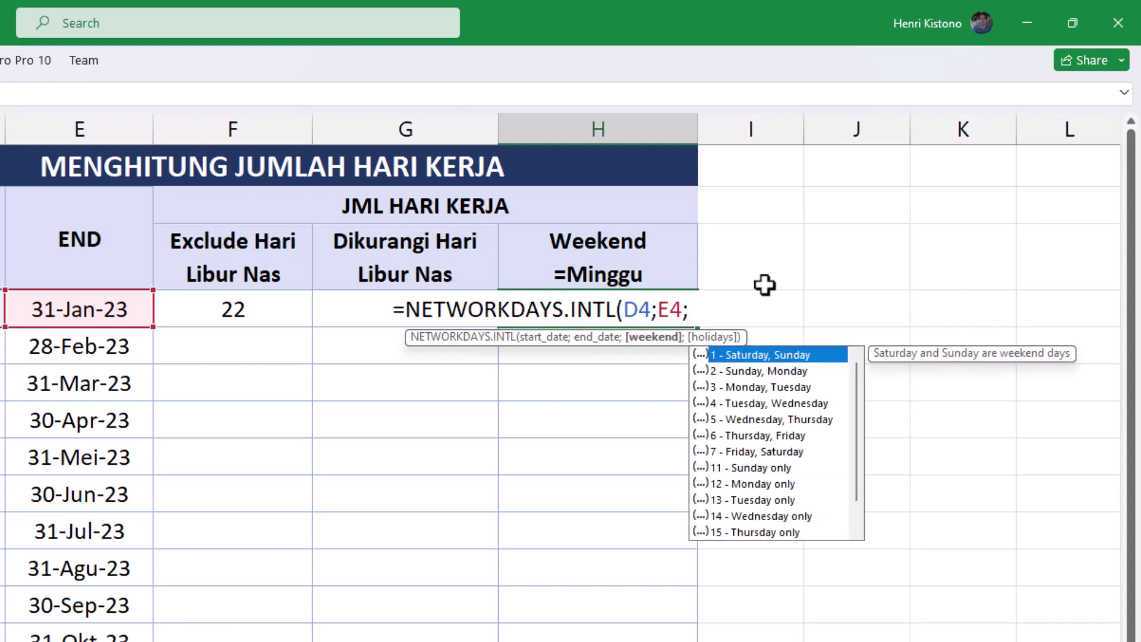
key(Down)
key(Down)
key(Down)
key(Down)
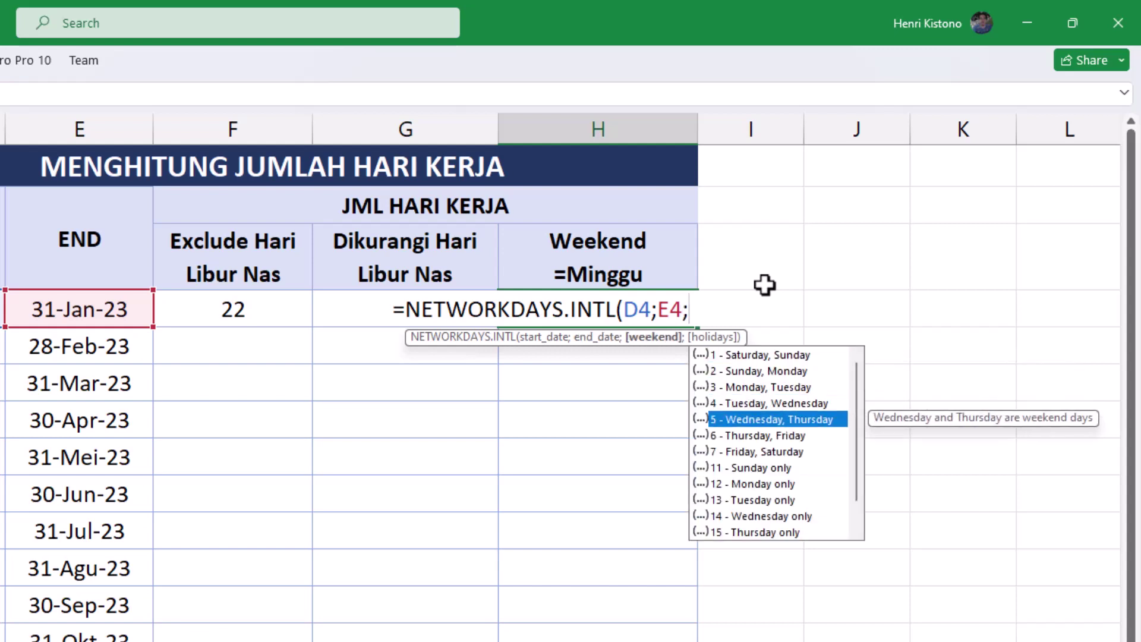
key(Down)
key(Down)
key(Down)
key(Down)
key(Down)
key(Down)
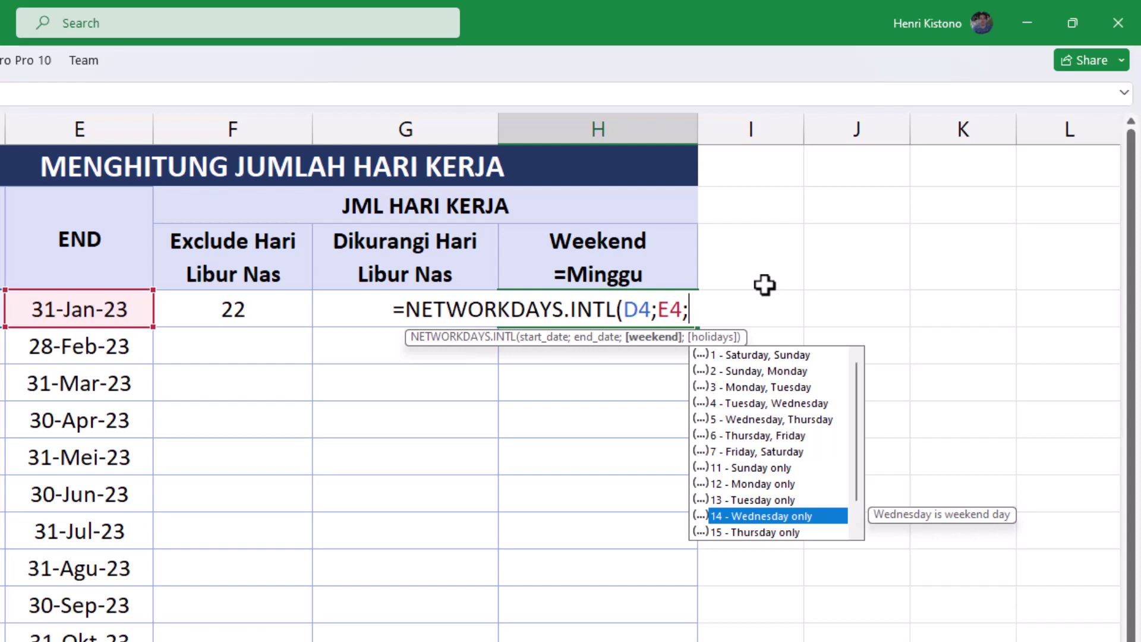
key(Up)
key(Up)
key(Up)
key(Up)
key(Up)
key(Up)
key(Up)
key(Up)
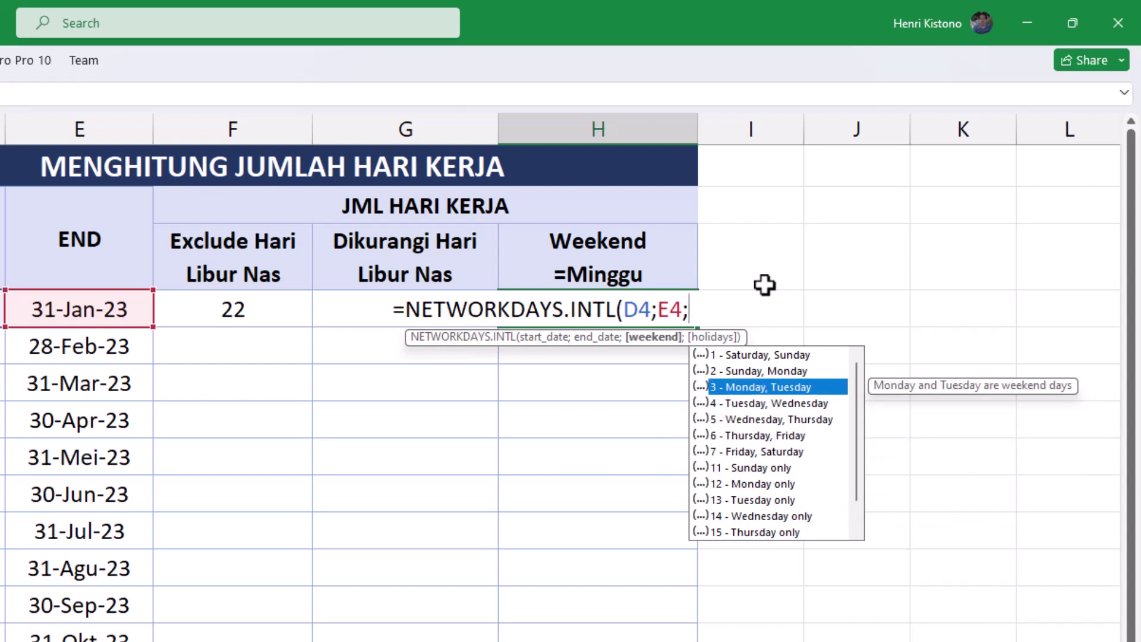
key(Up)
key(Up)
key(Down)
key(Down)
key(Down)
key(Down)
key(Down)
key(Down)
key(Down)
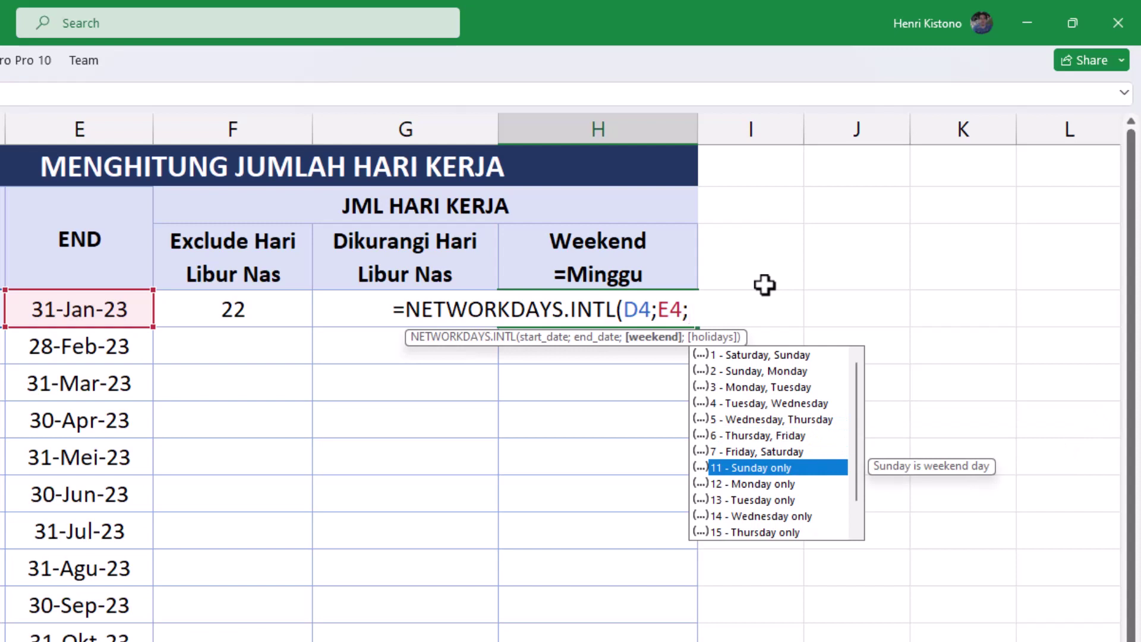
Use weekend code 11 (Sunday only) and holidays $A$3:$A$18, giving 26 working days.
text(11)
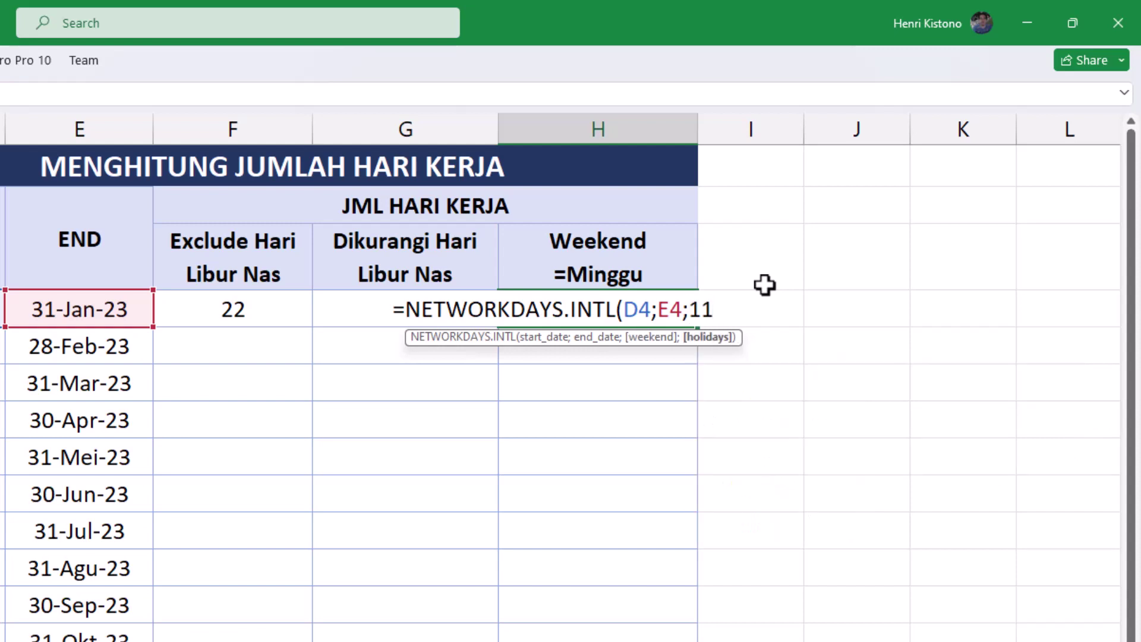
text(;)
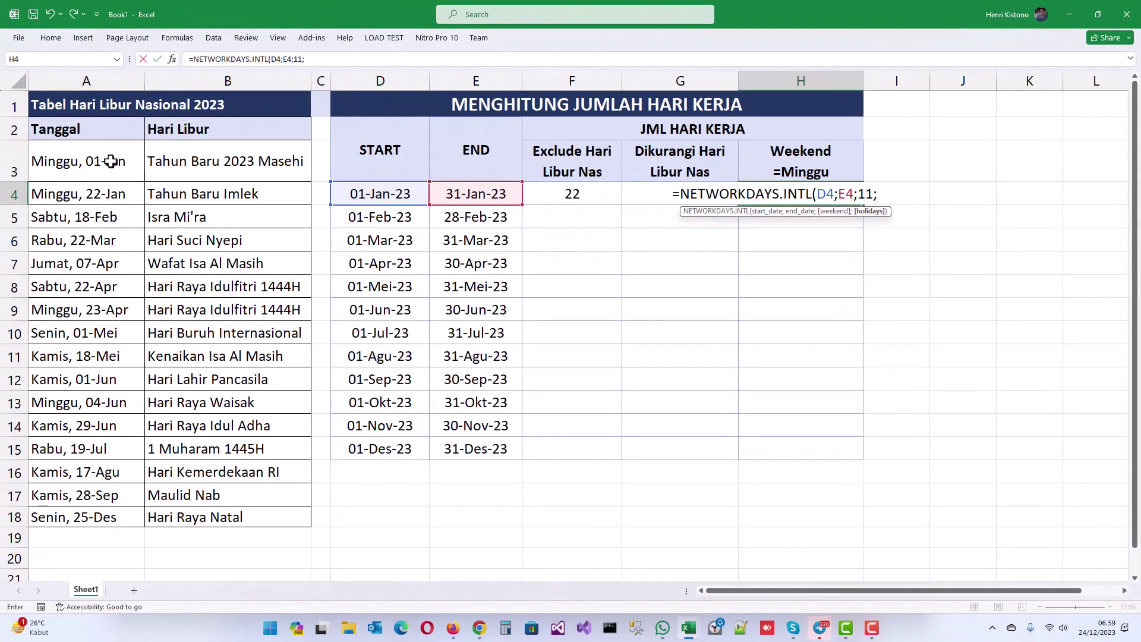
drag(111, 161, 113, 517)
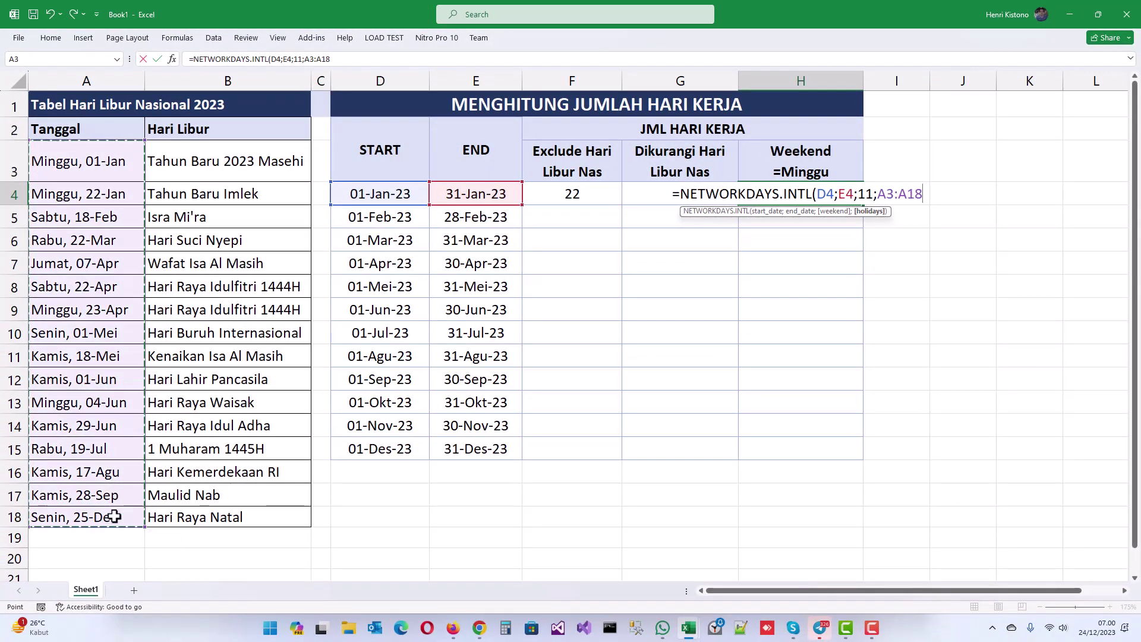
key(F4)
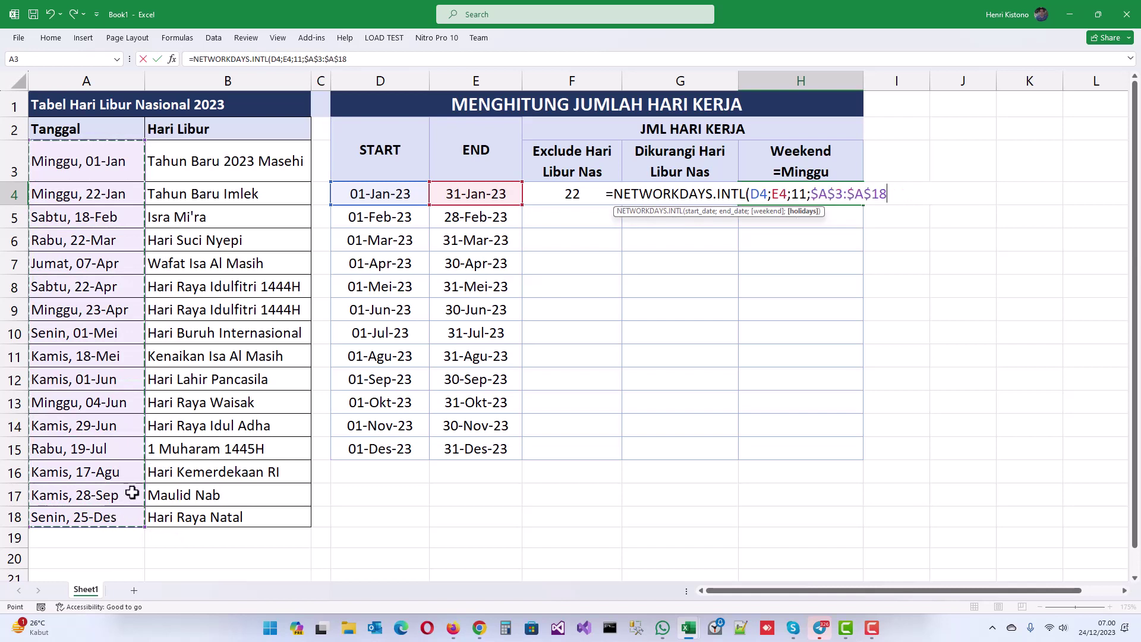
text())
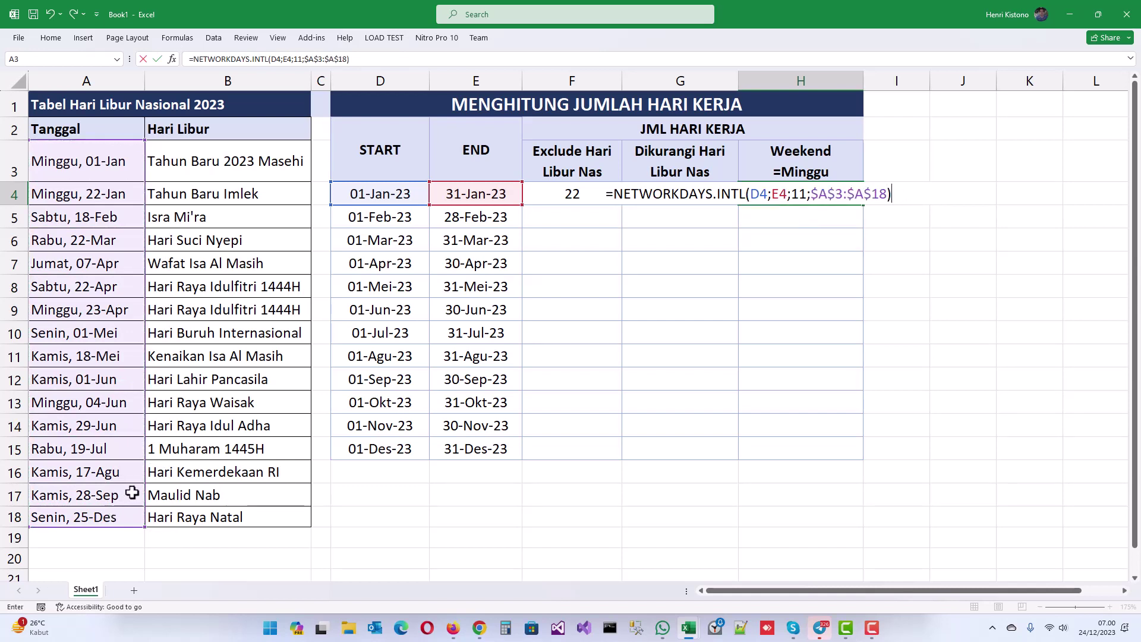
key(Return)
key(Up)
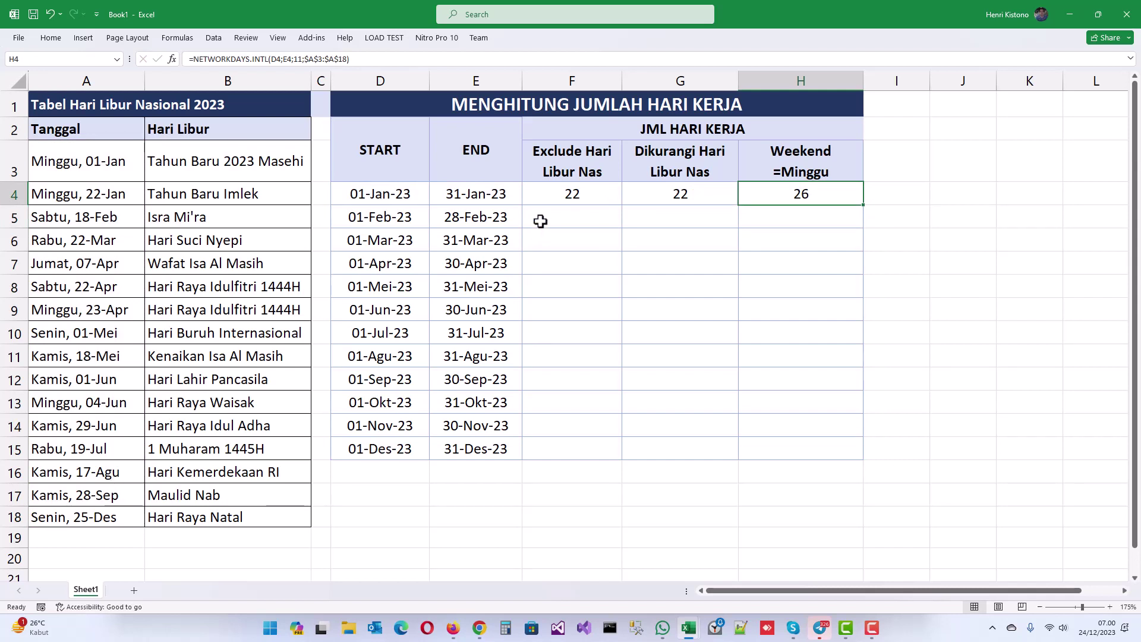
Fill the F4:H4 formulas down to row 15, covering February through December.
click(570, 194)
drag(570, 194, 789, 194)
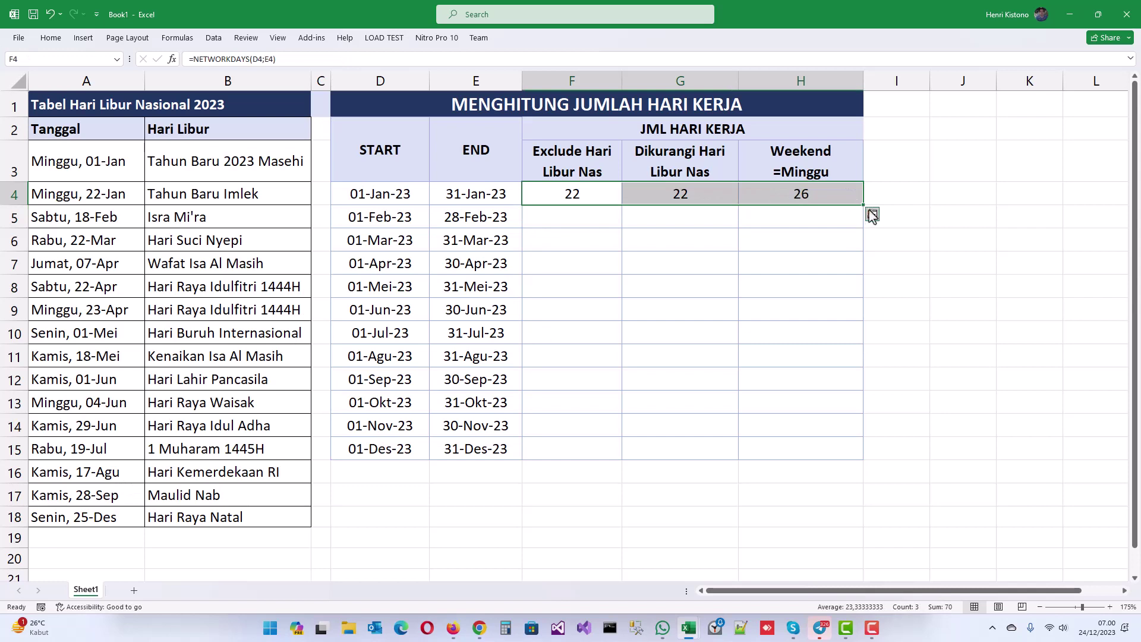
drag(864, 206, 884, 466)
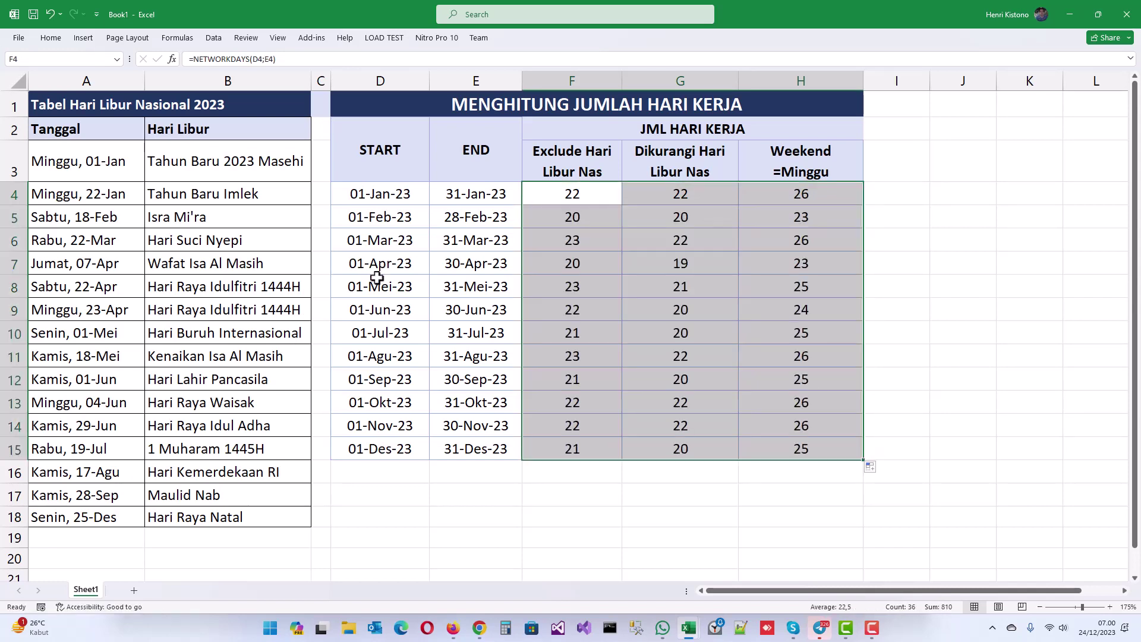
click(380, 479)
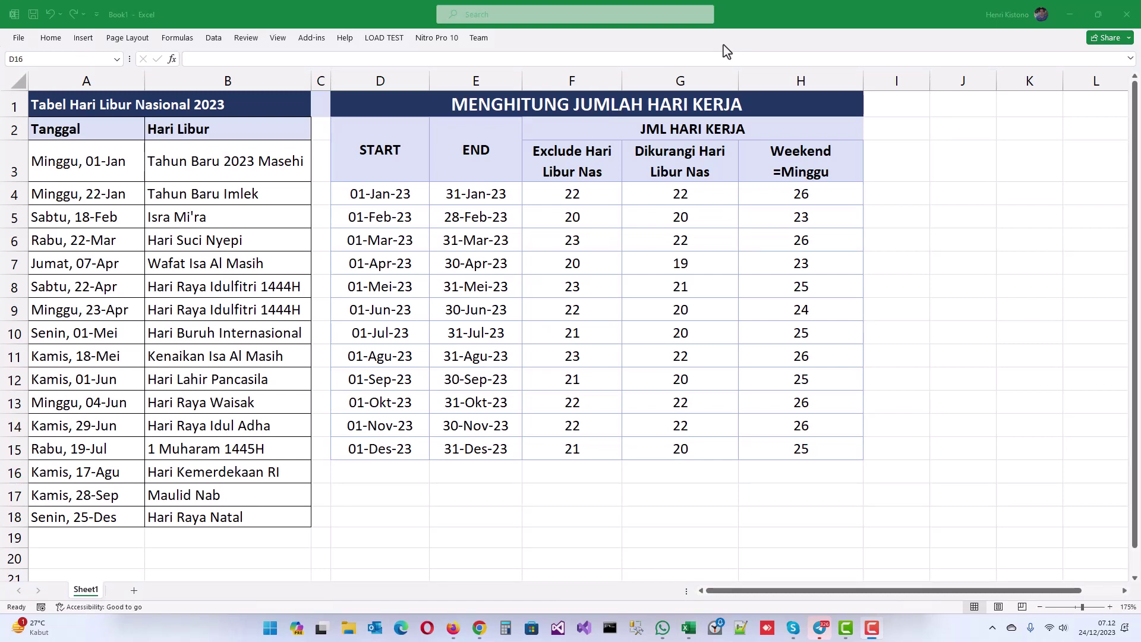
click(570, 169)
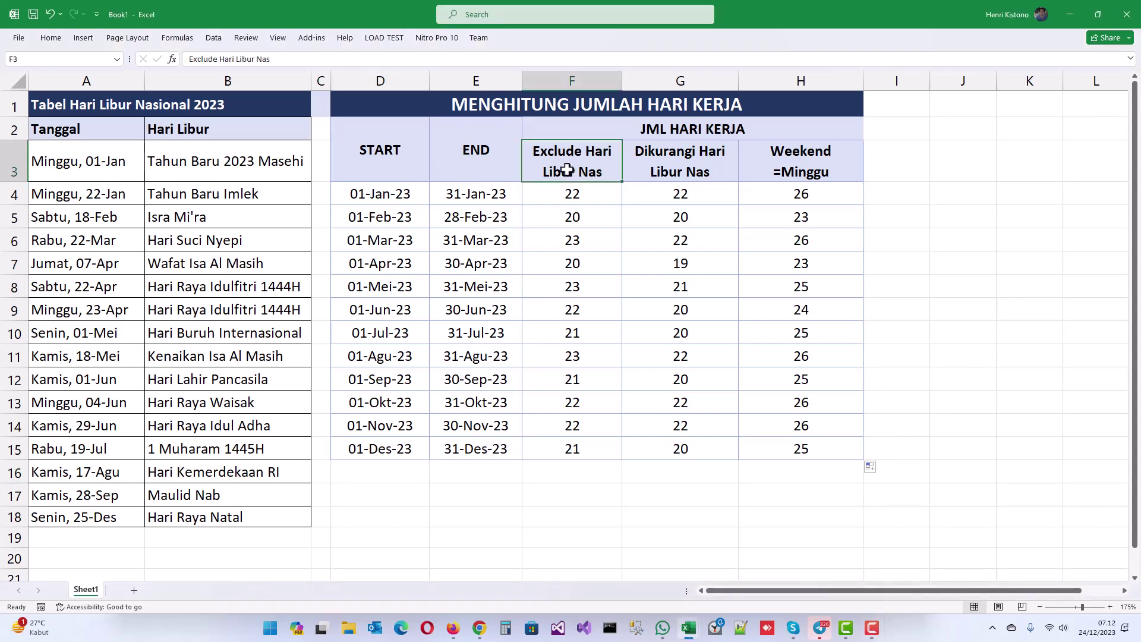
click(691, 164)
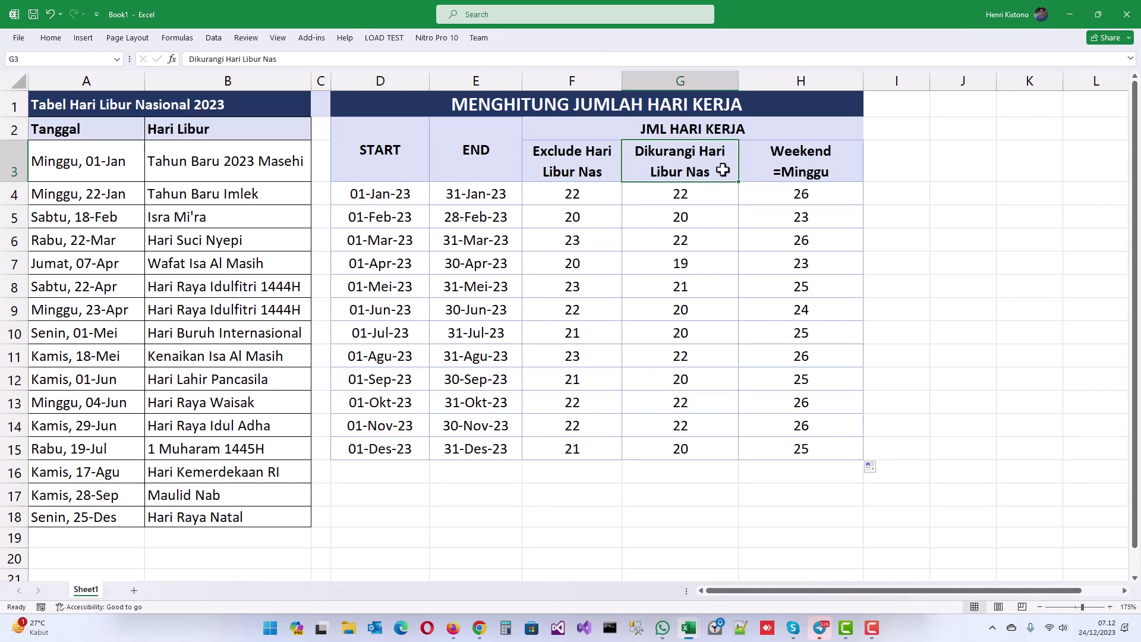
click(759, 161)
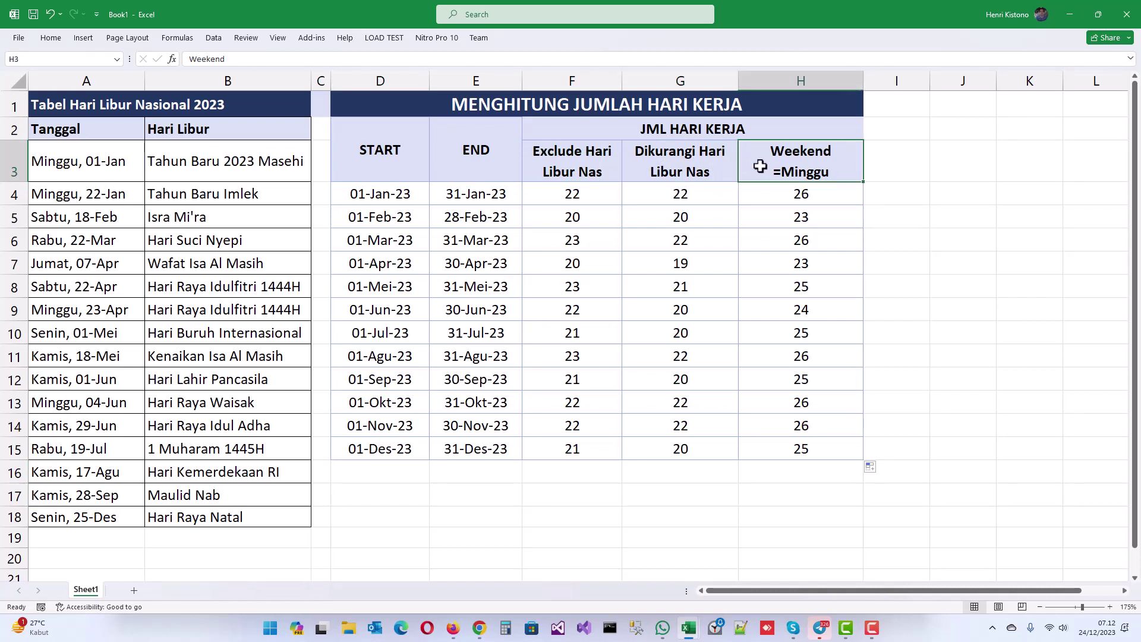